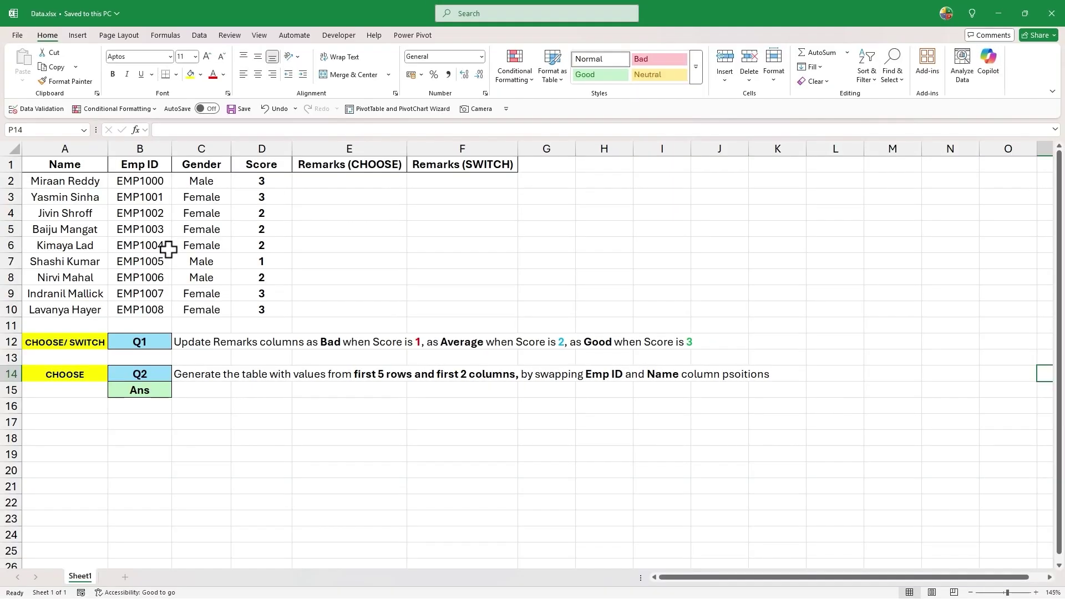
Highlight the Name, Emp ID, Gender and Score data in the employee table
drag(78, 166, 197, 304)
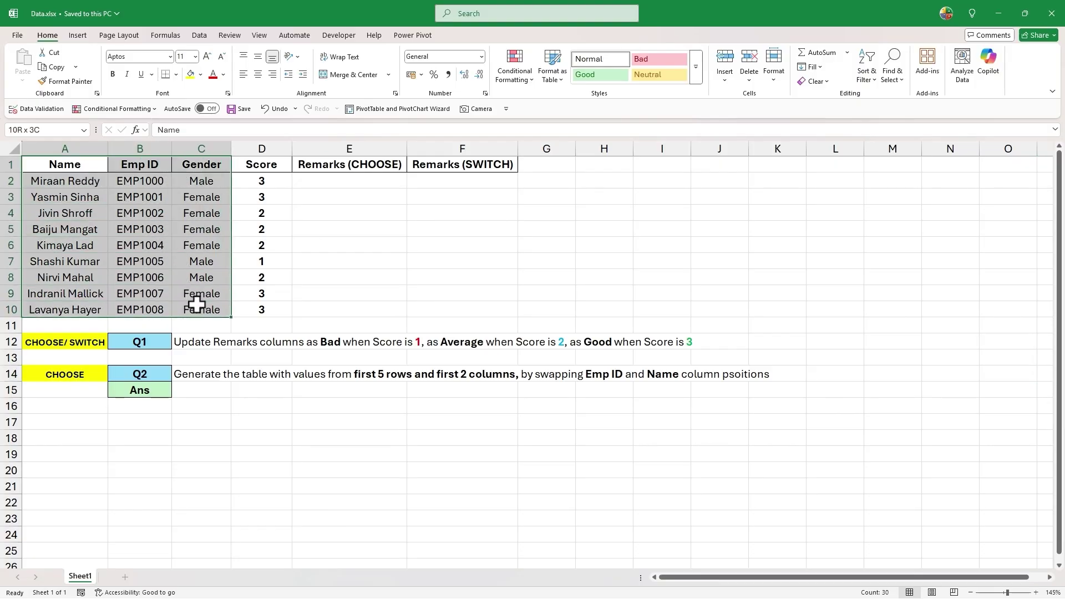
click(145, 243)
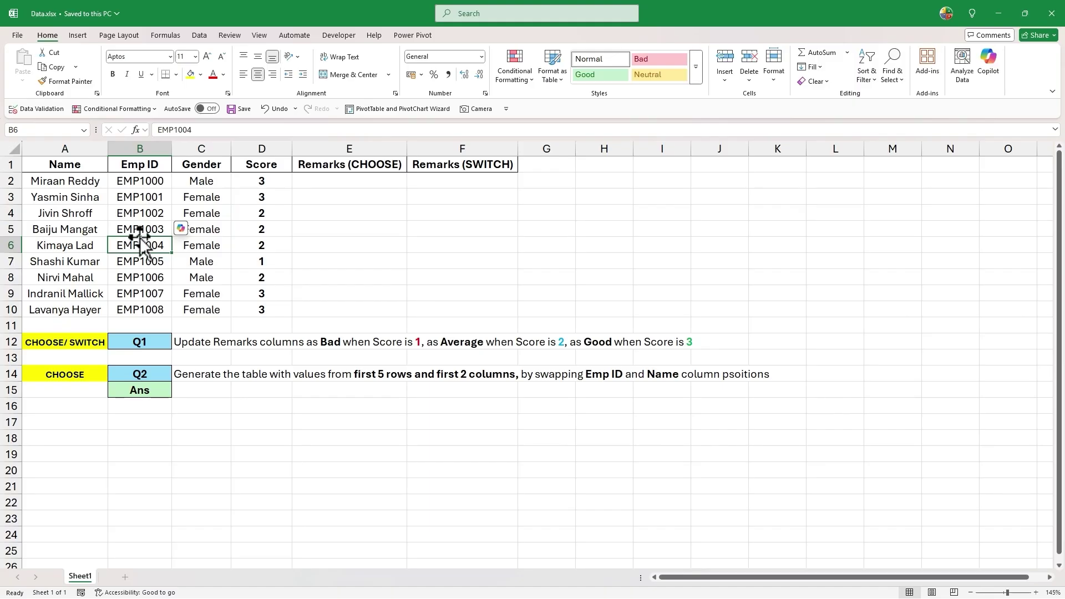
drag(64, 162, 82, 206)
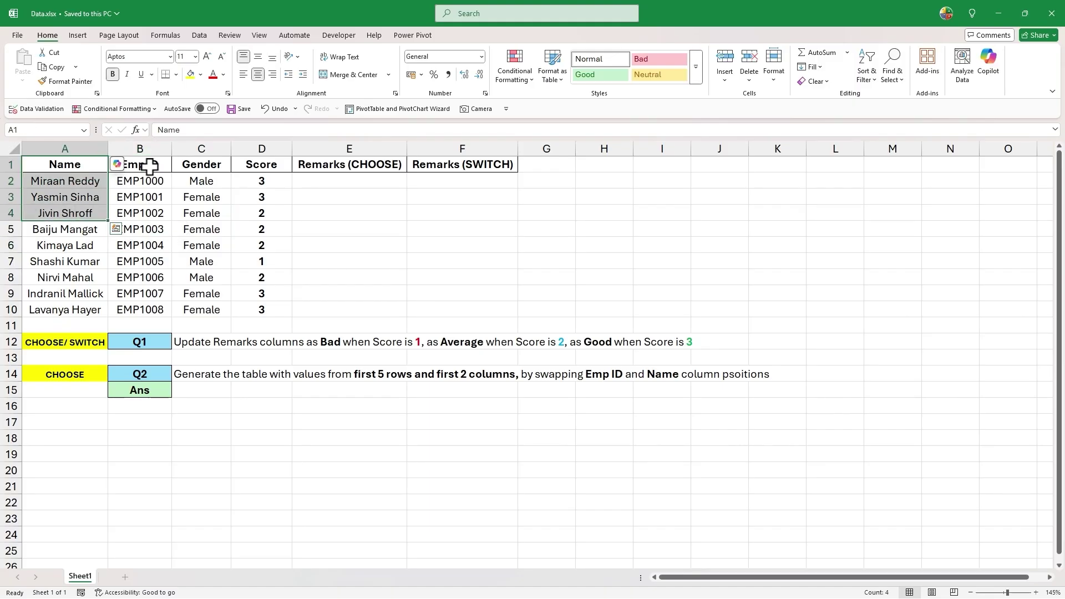
drag(124, 165, 147, 209)
drag(177, 164, 201, 207)
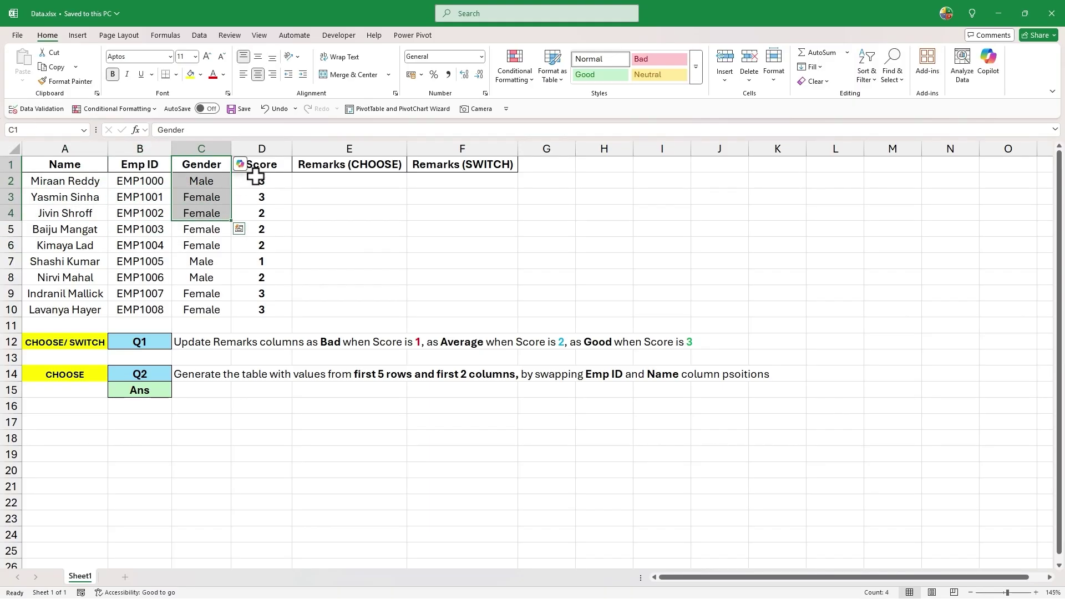
drag(258, 165, 272, 310)
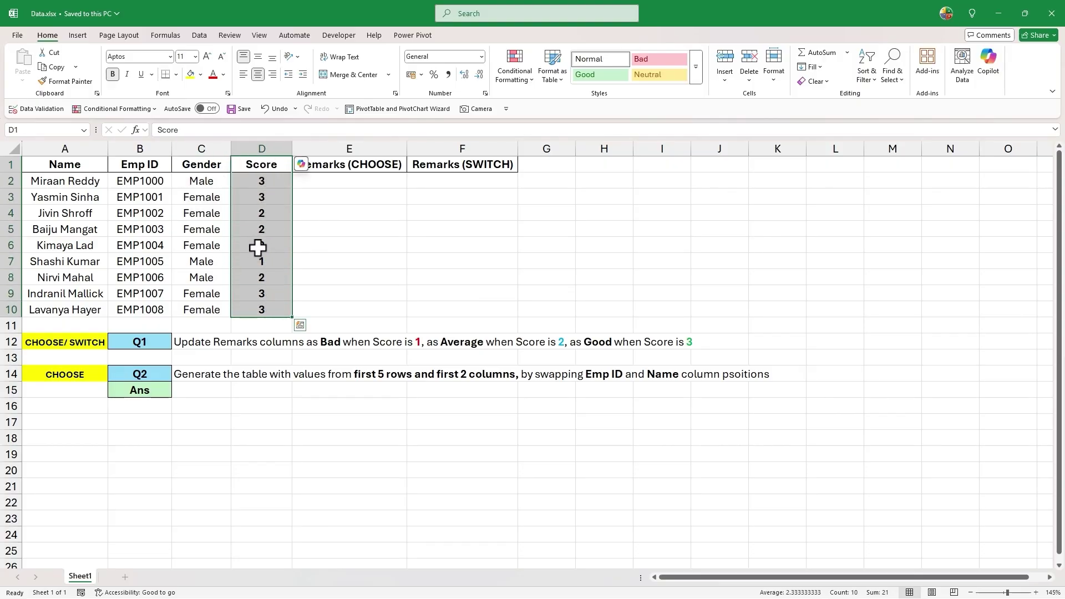
Point out the Q1 and Q2 question labels, the CHOOSE/SWITCH label and the answer row
click(151, 345)
ctrl+click(158, 374)
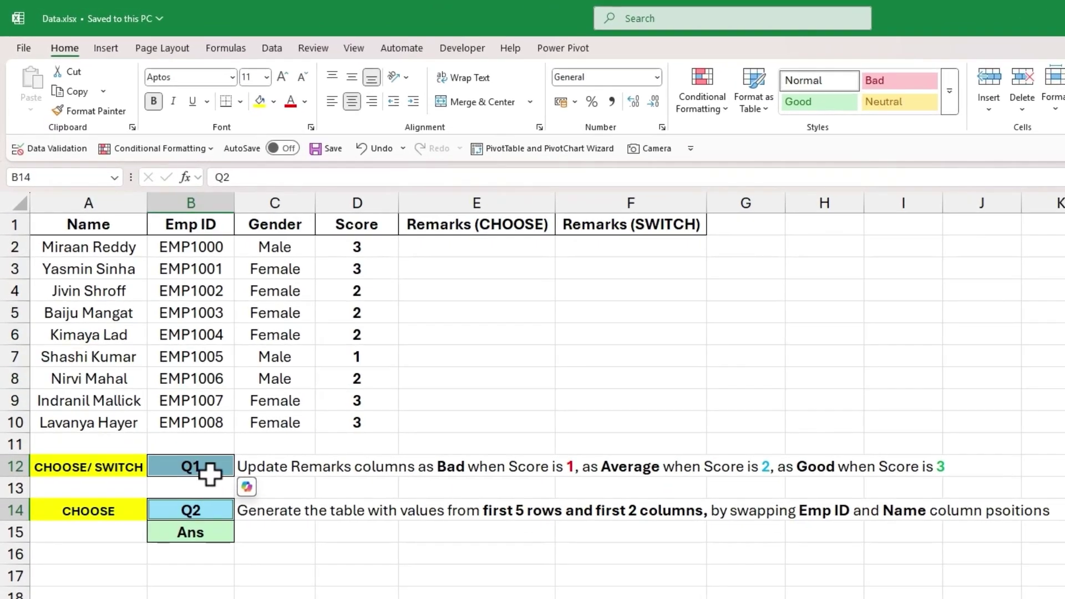
click(159, 362)
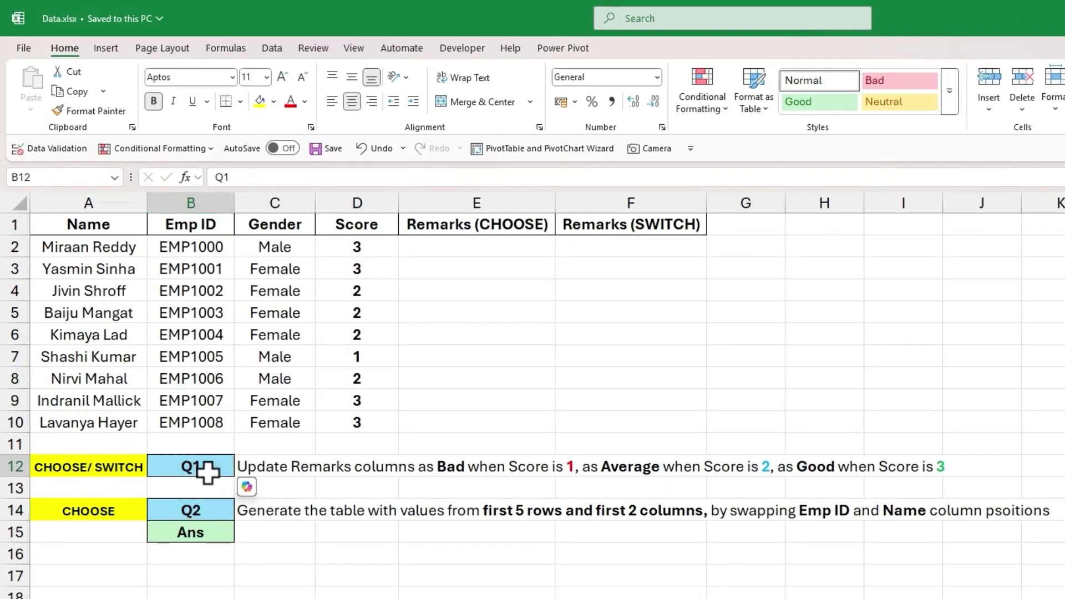
click(103, 468)
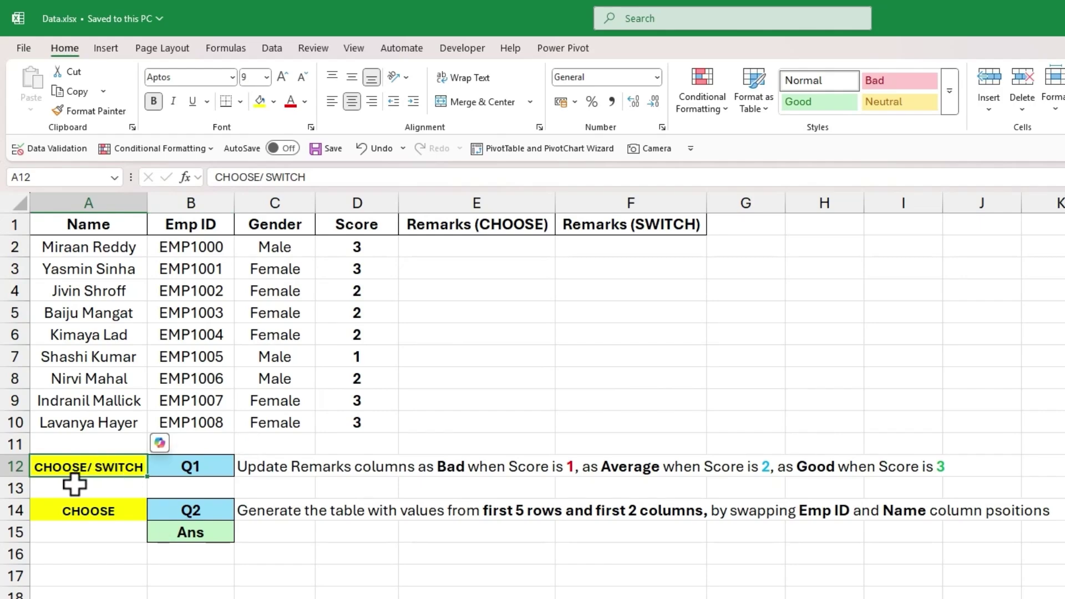
click(182, 511)
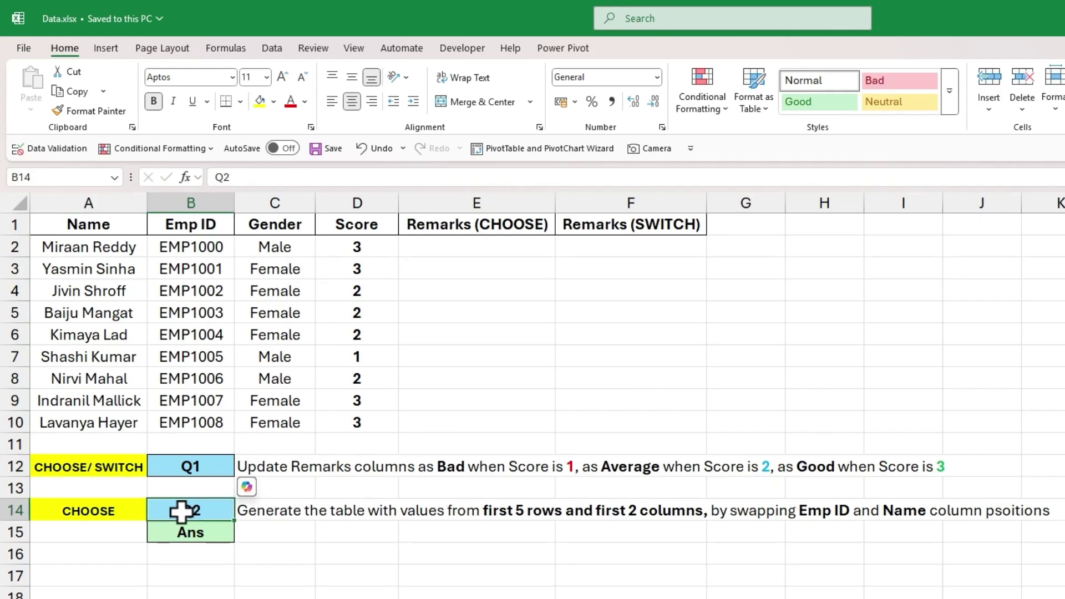
click(80, 528)
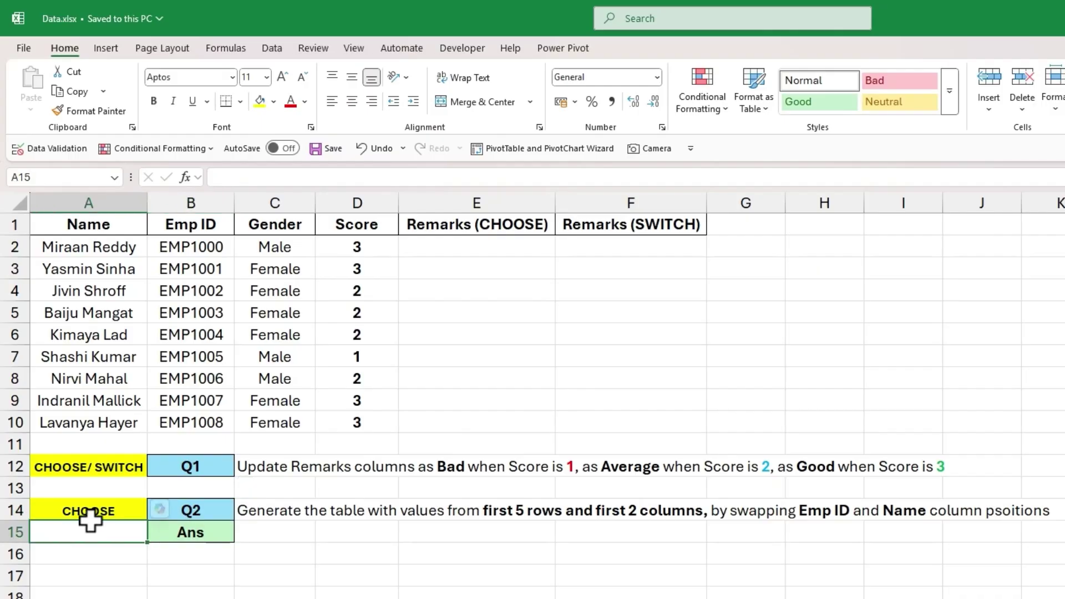
drag(113, 226, 175, 374)
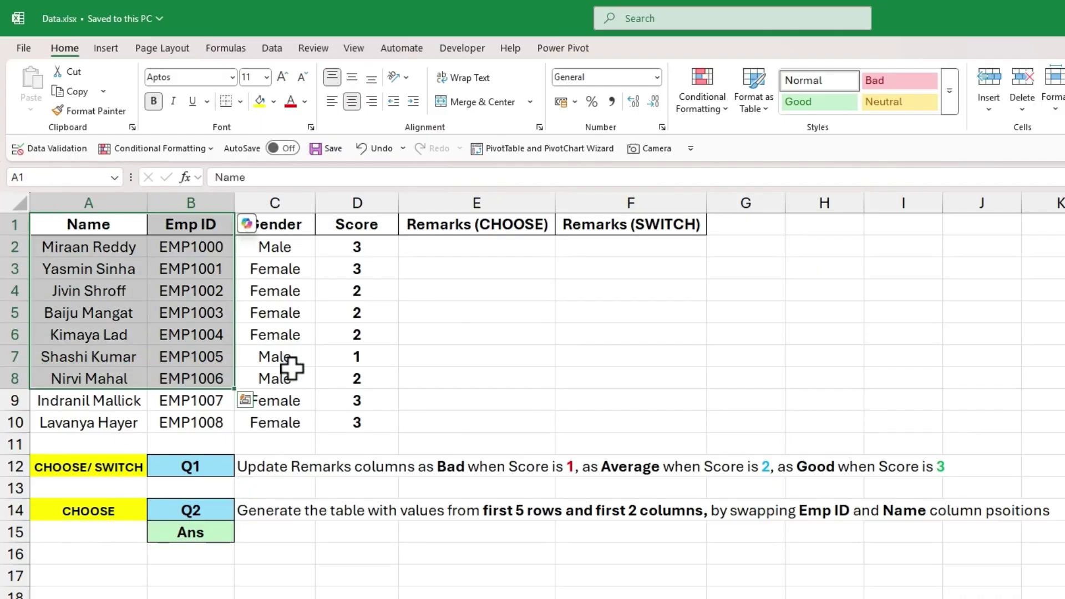
click(205, 468)
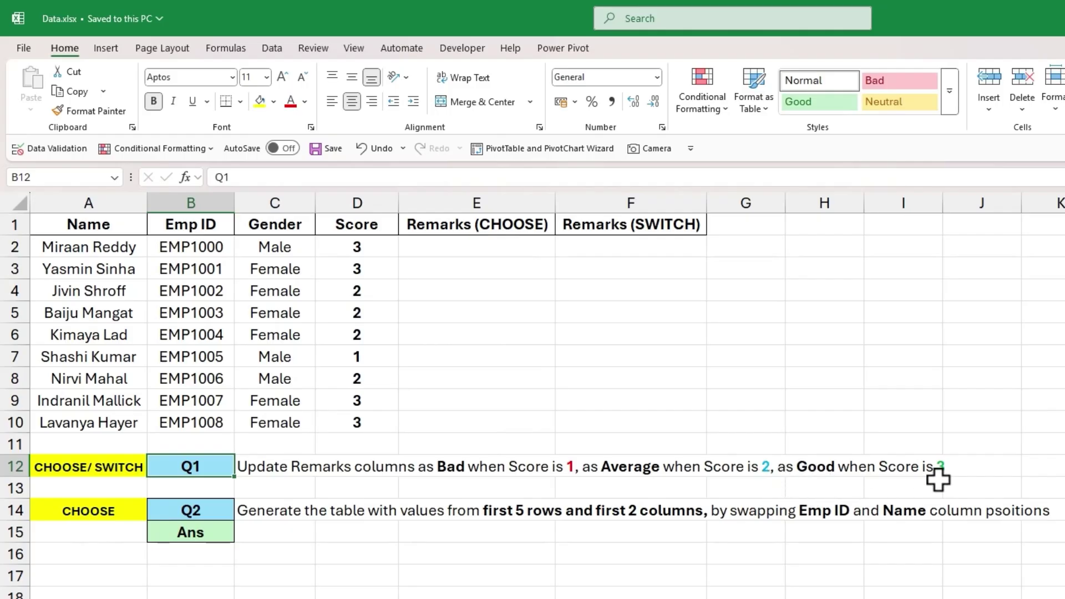
Enter =CHOOSE(D2,"Bad","Average","Good") in E2
click(487, 249)
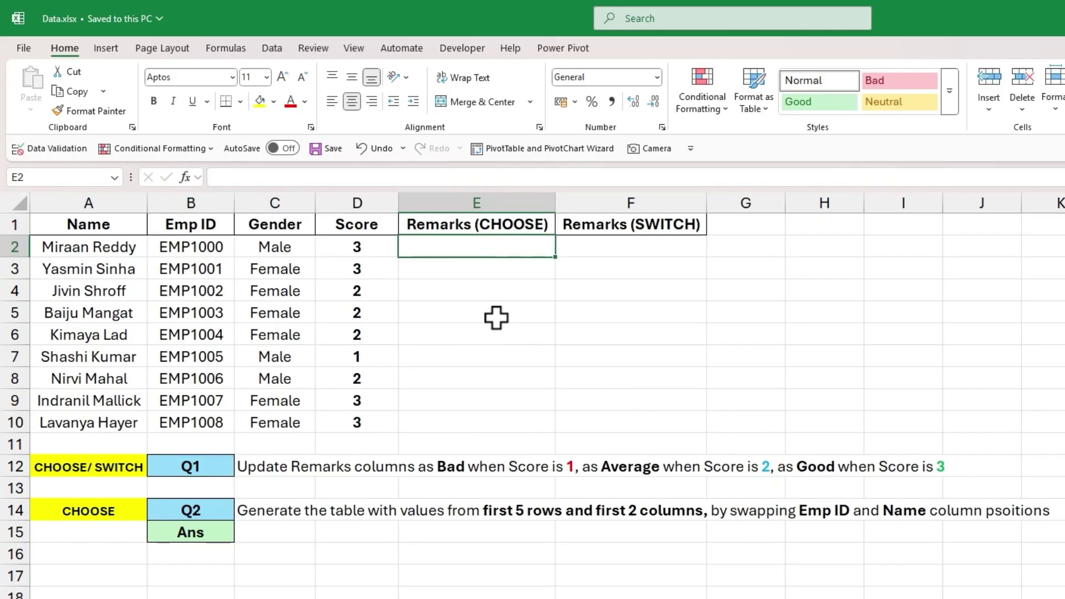
text(=cho)
key(Tab)
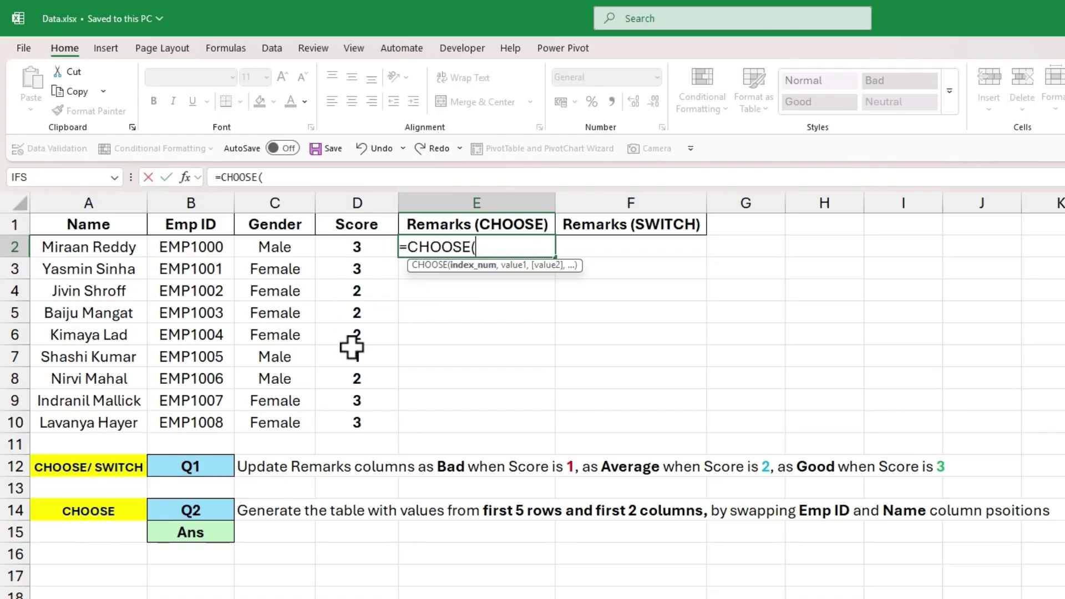
click(357, 249)
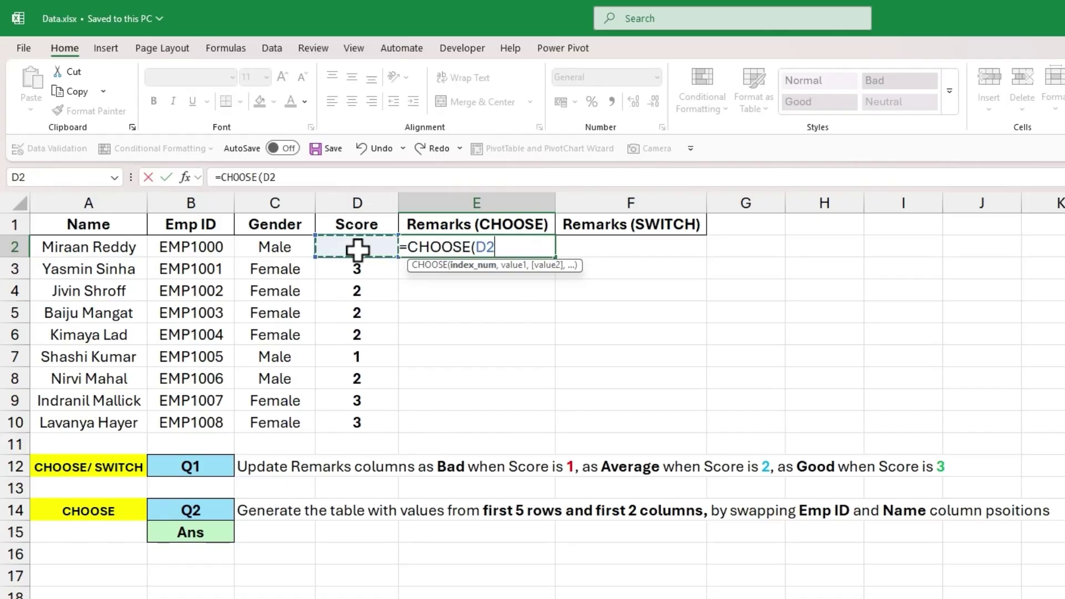
text(,"Ba)
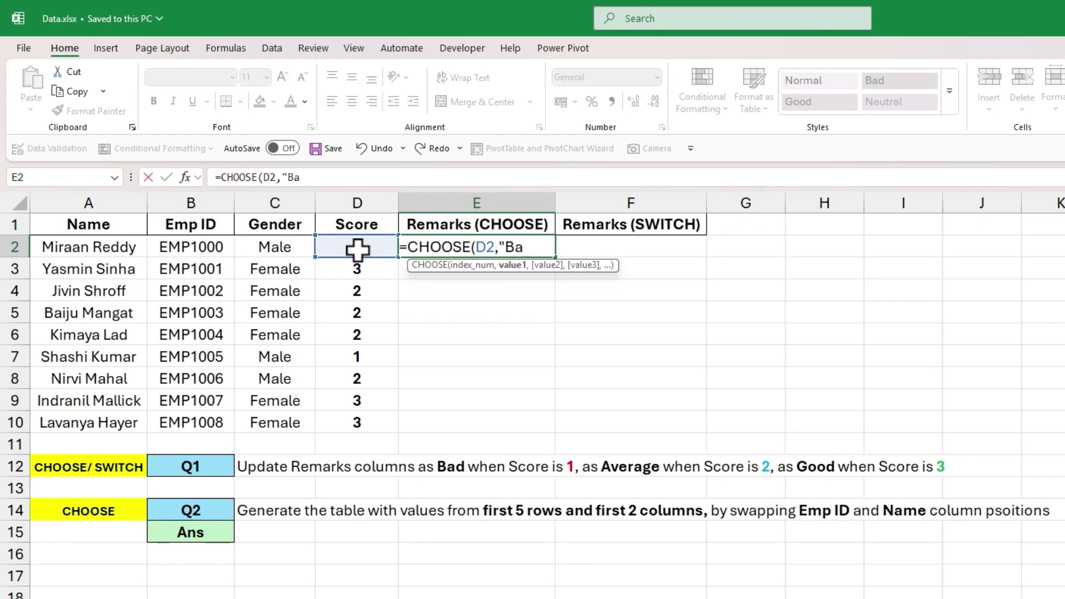
text(d","Average",)
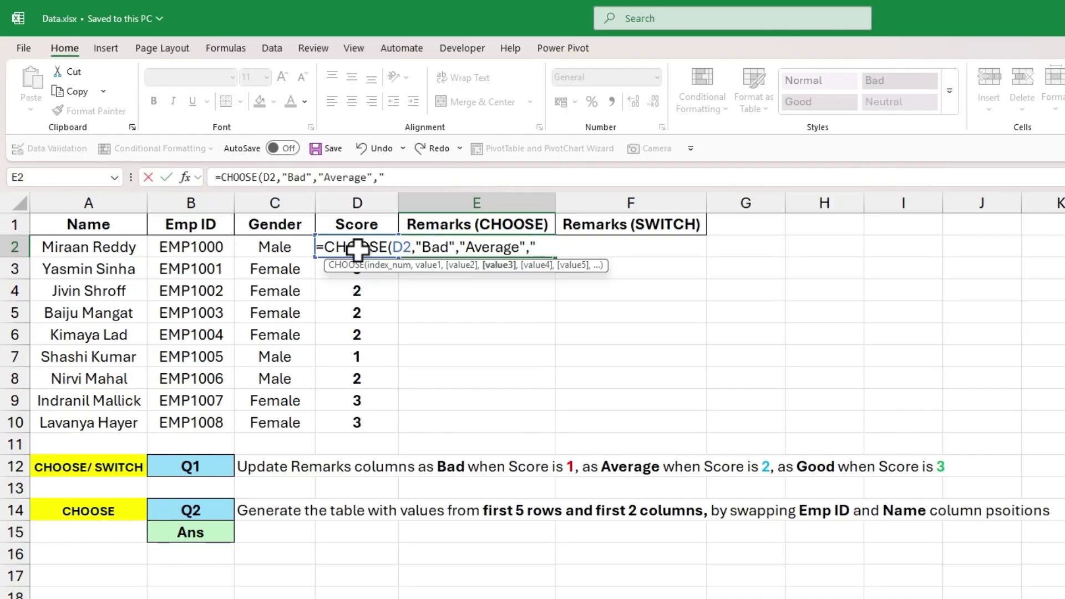
text("Good"))
key(Return)
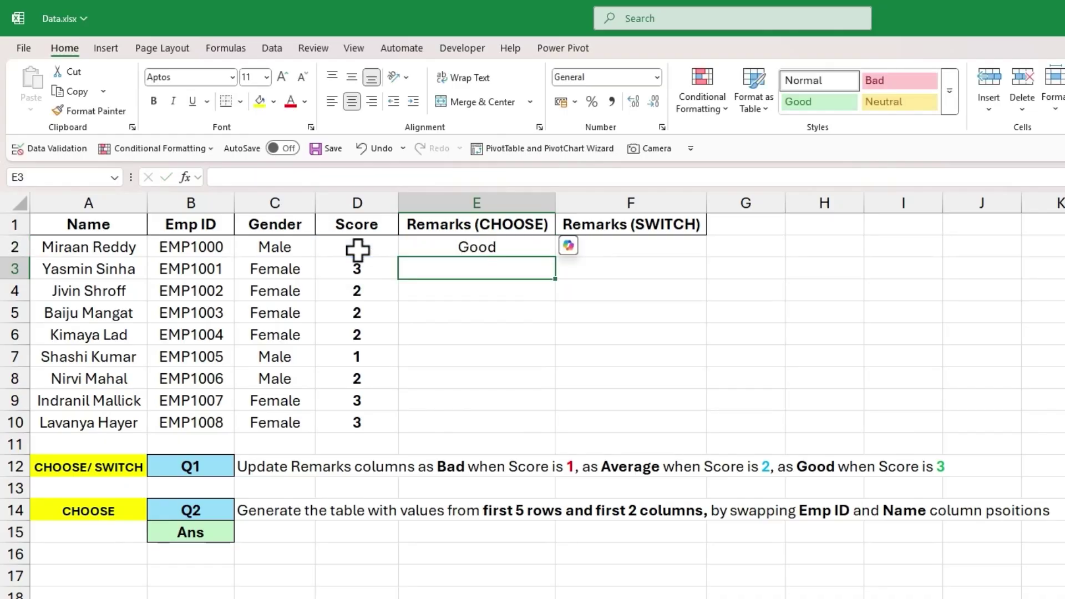
Check E2's Good result against the D2 score and review the formula without changes
click(486, 244)
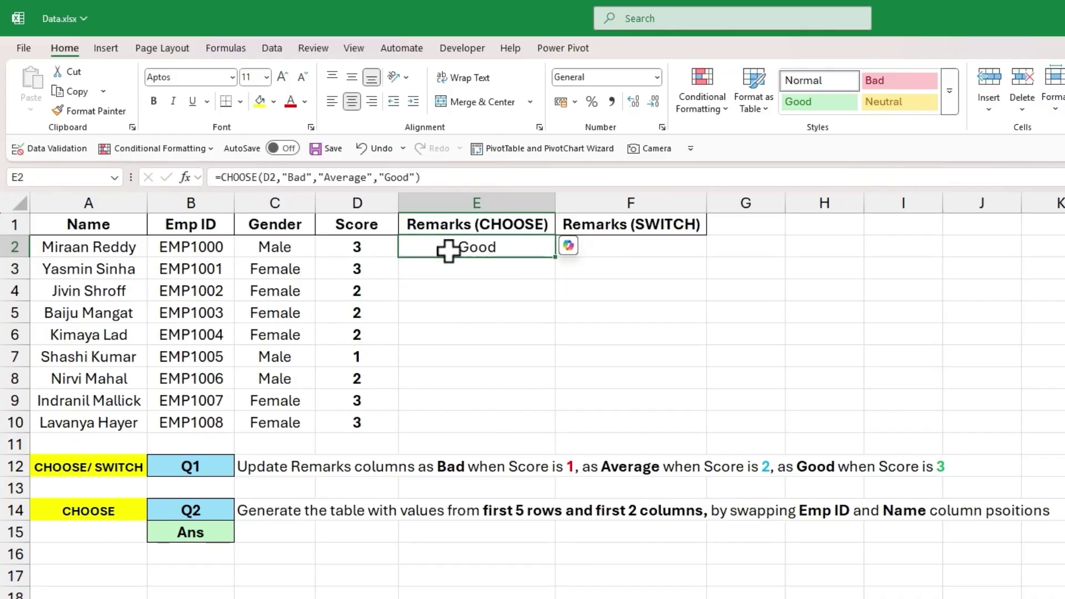
click(356, 246)
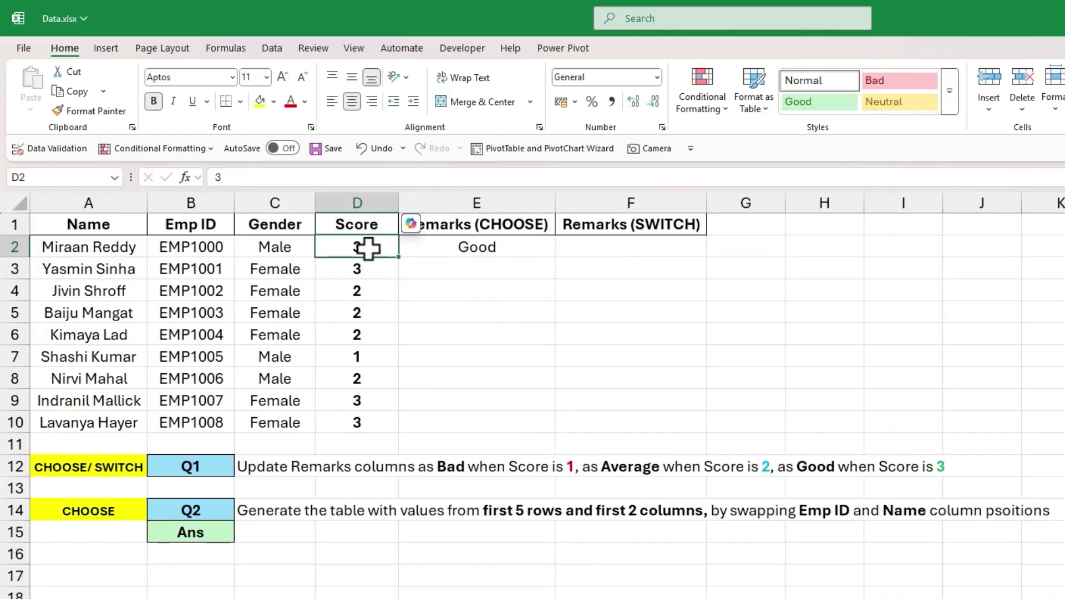
double_click(514, 248)
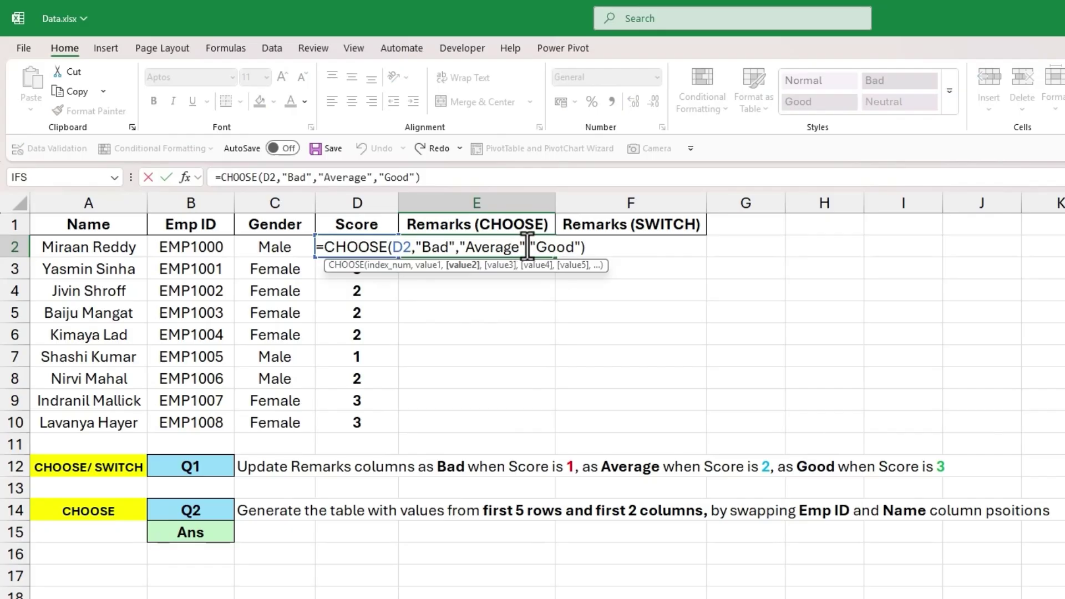
drag(528, 247, 551, 427)
key(Escape)
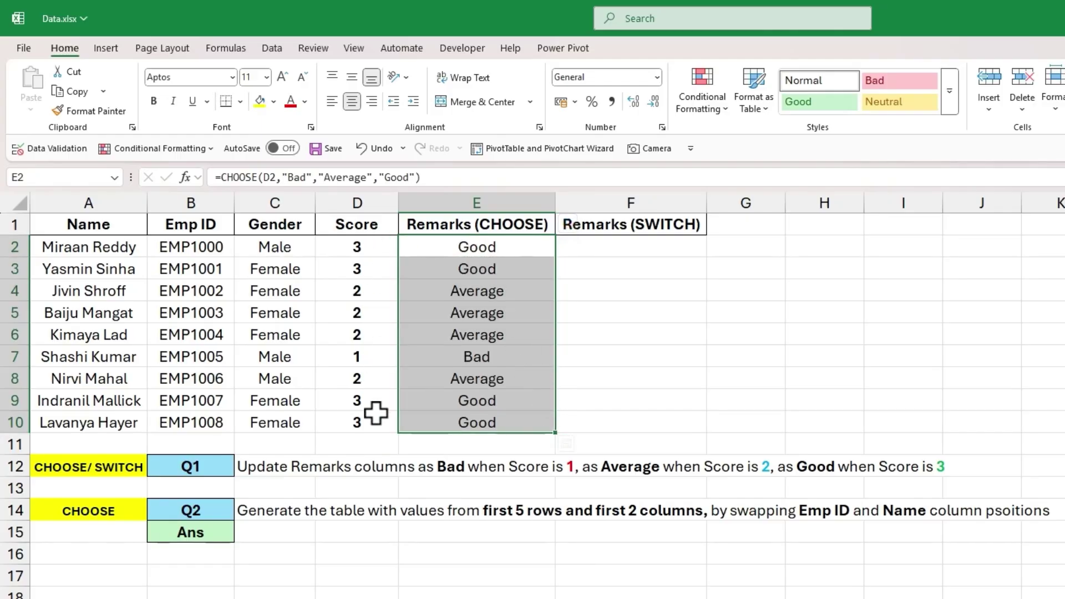
Enter =SWITCH(D2,1,"Bad",2,"Average",3,"Good") in F2
click(578, 248)
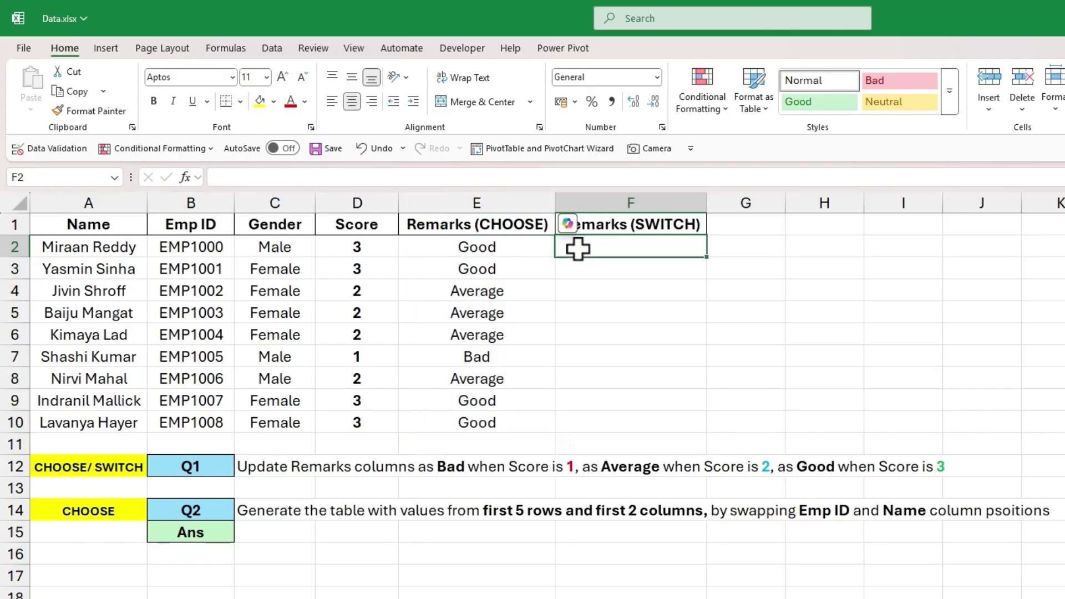
text(=sw)
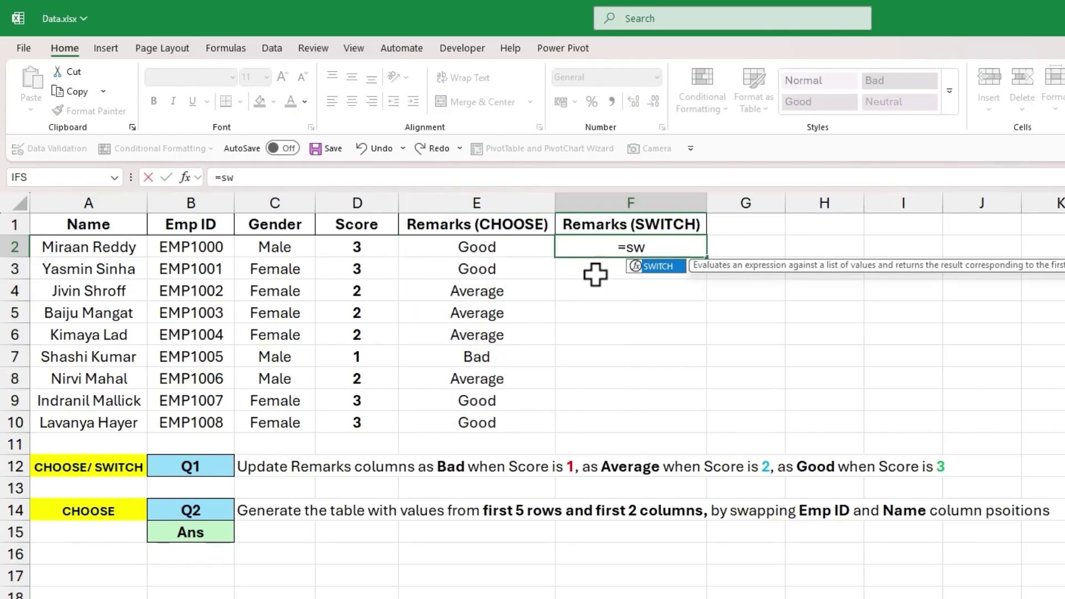
key(Tab)
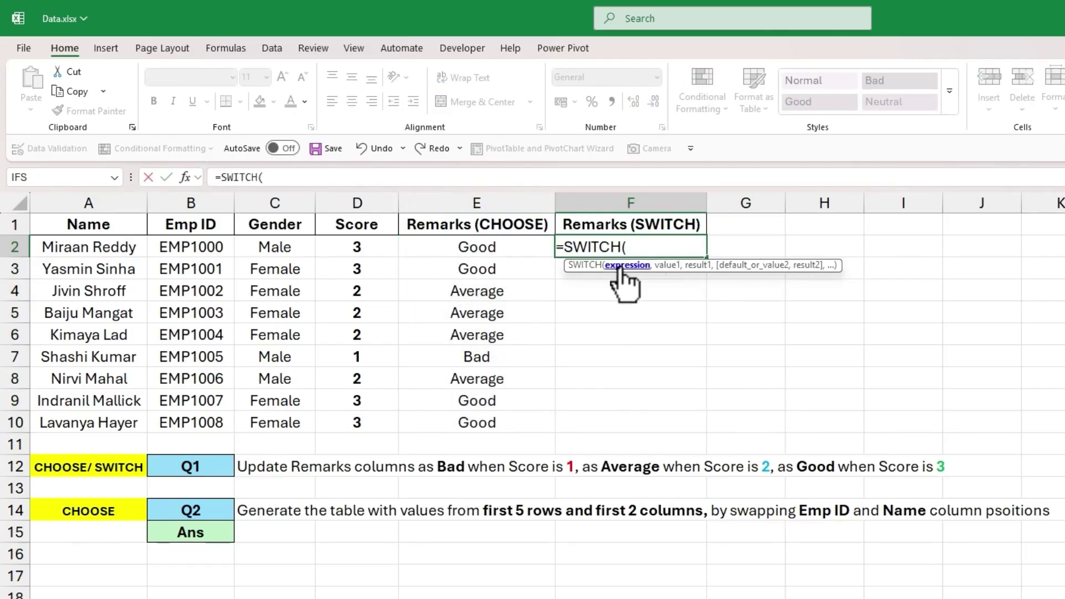
click(377, 247)
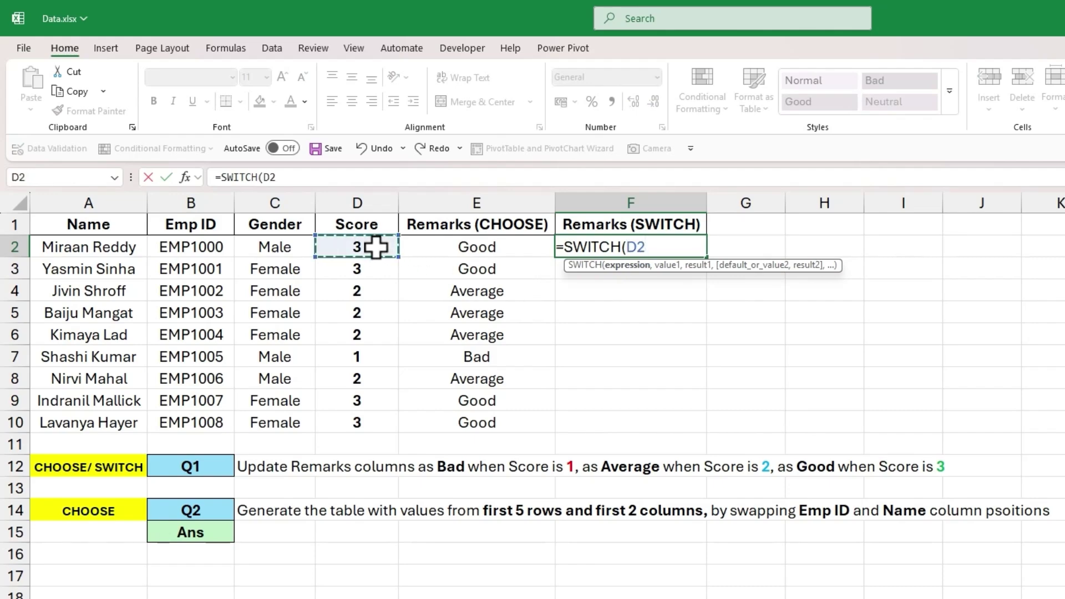
text(,)
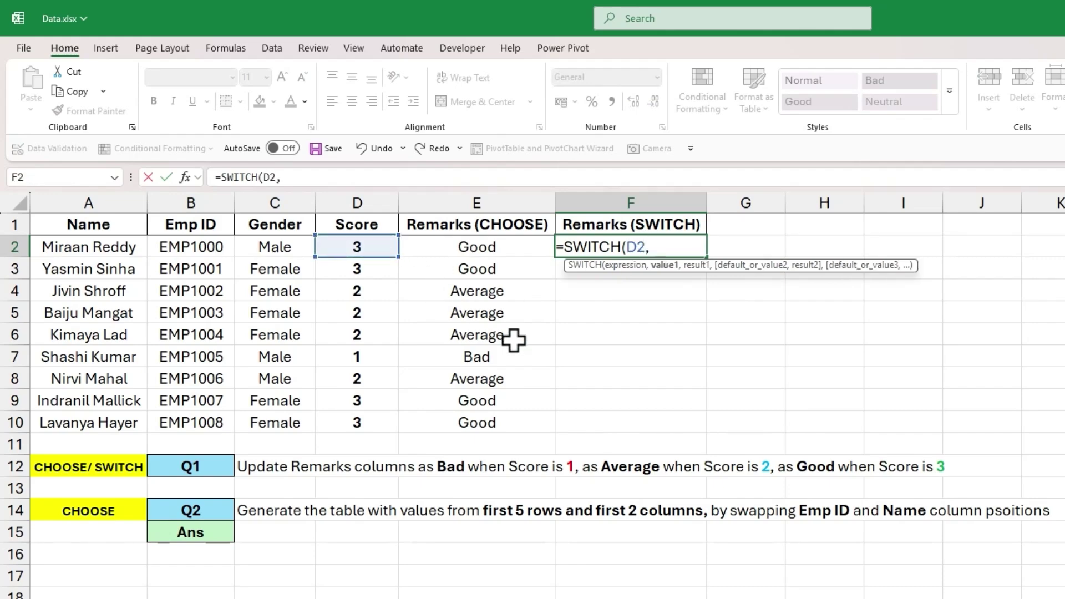
text(1,"Bad)
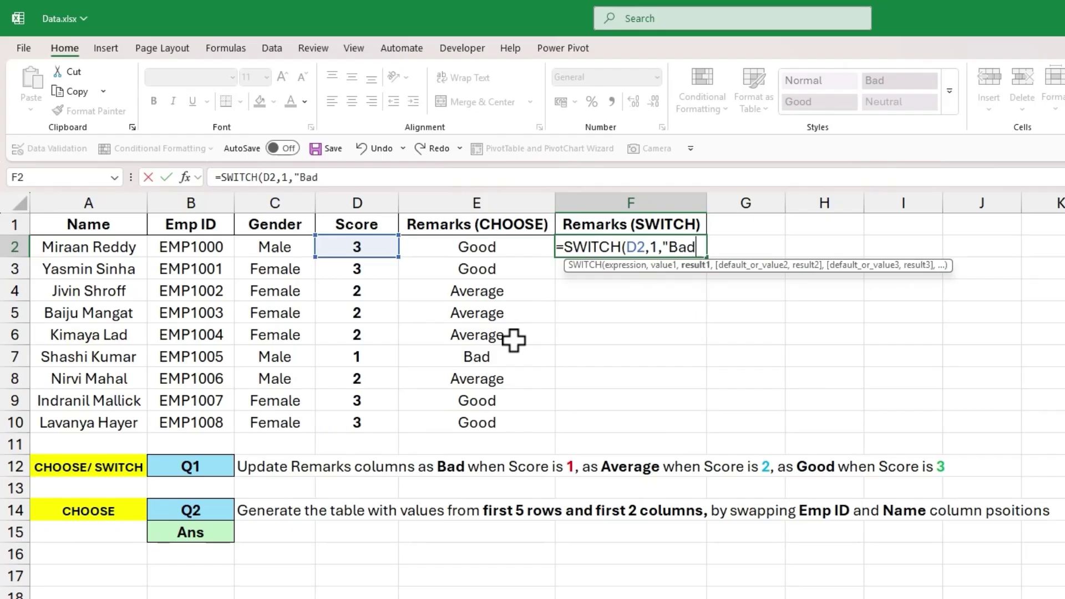
text(",)
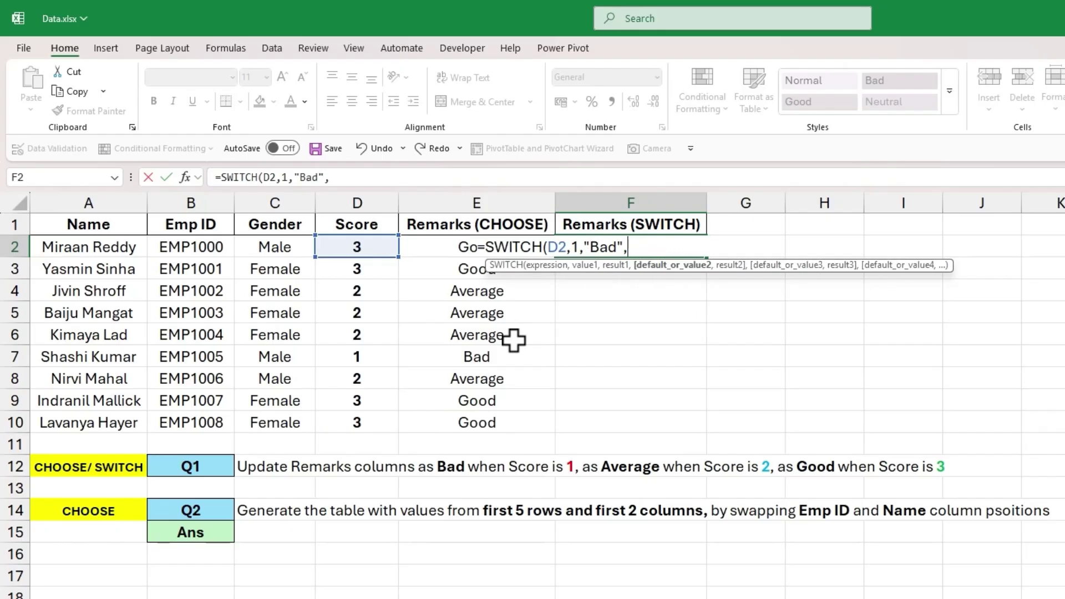
text(2,"Average)
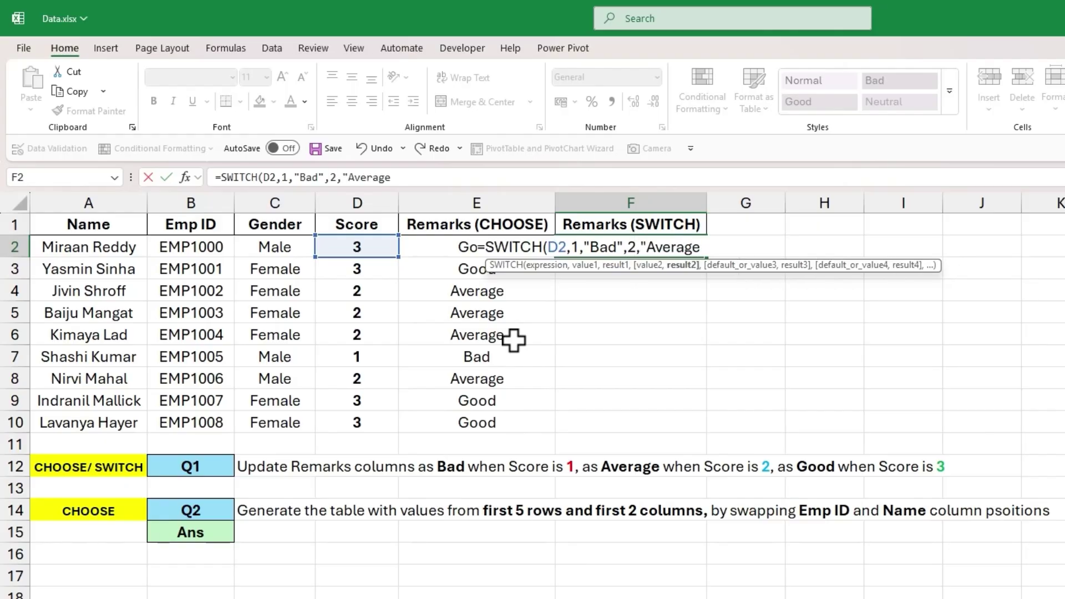
text(",)
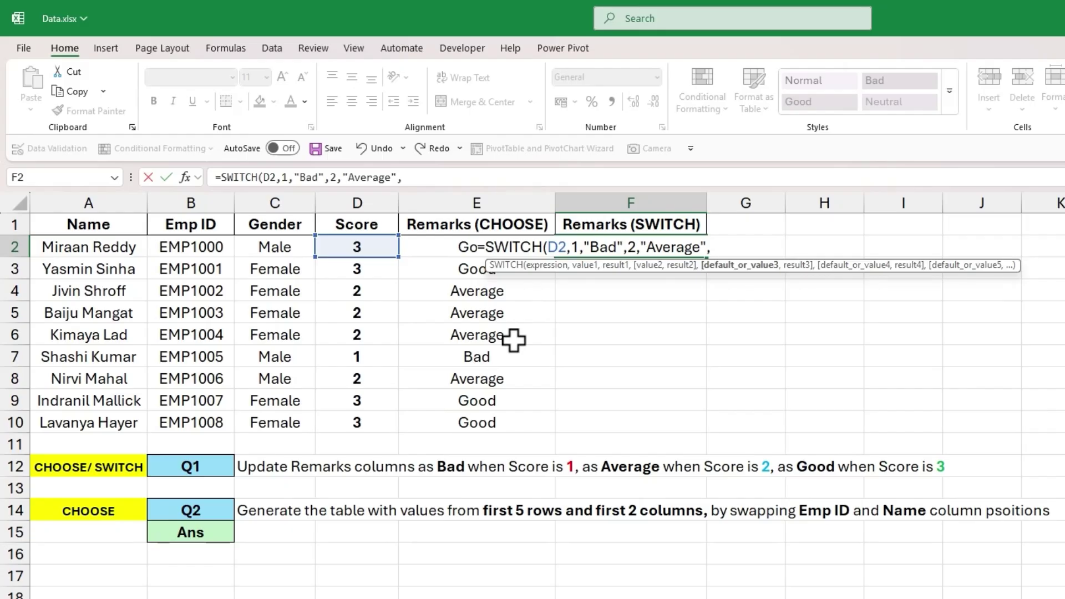
text(3,"G)
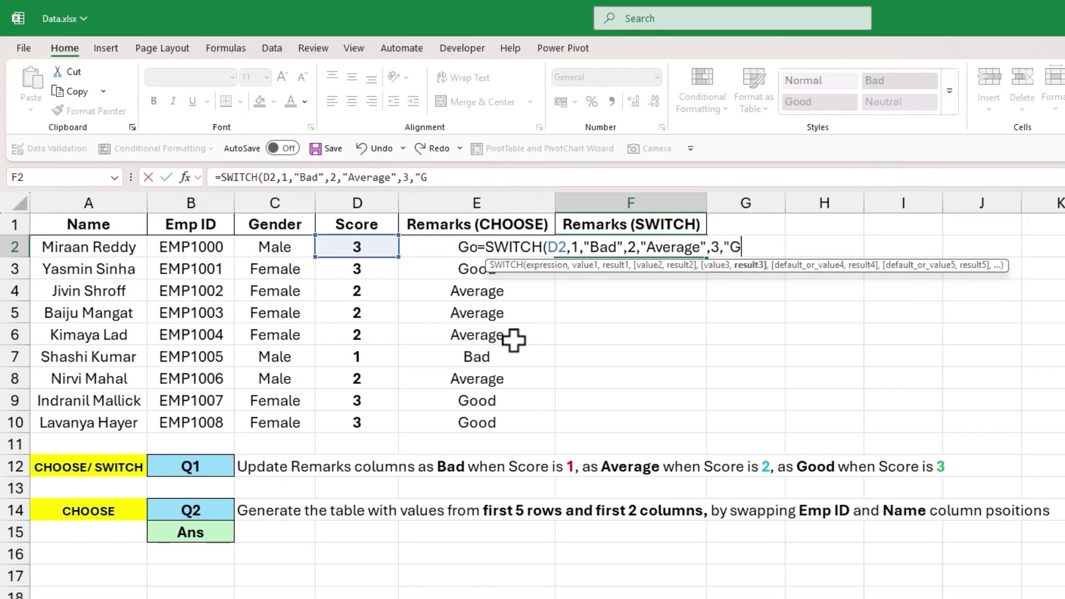
text(ood"))
key(Return)
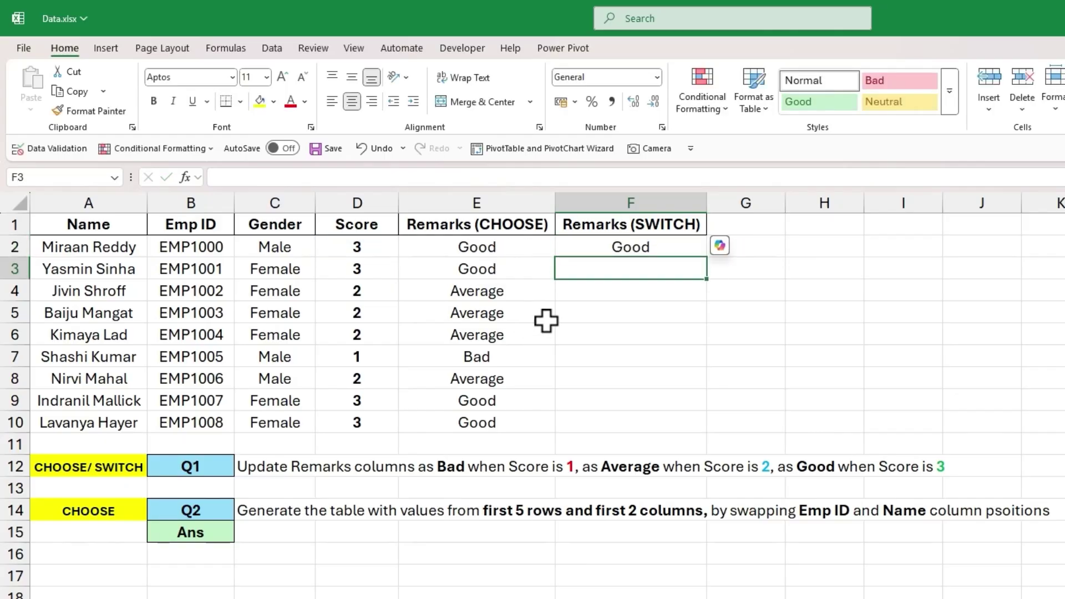
Verify F2's SWITCH result against the D2 score, then copy the formula down to F10
click(605, 244)
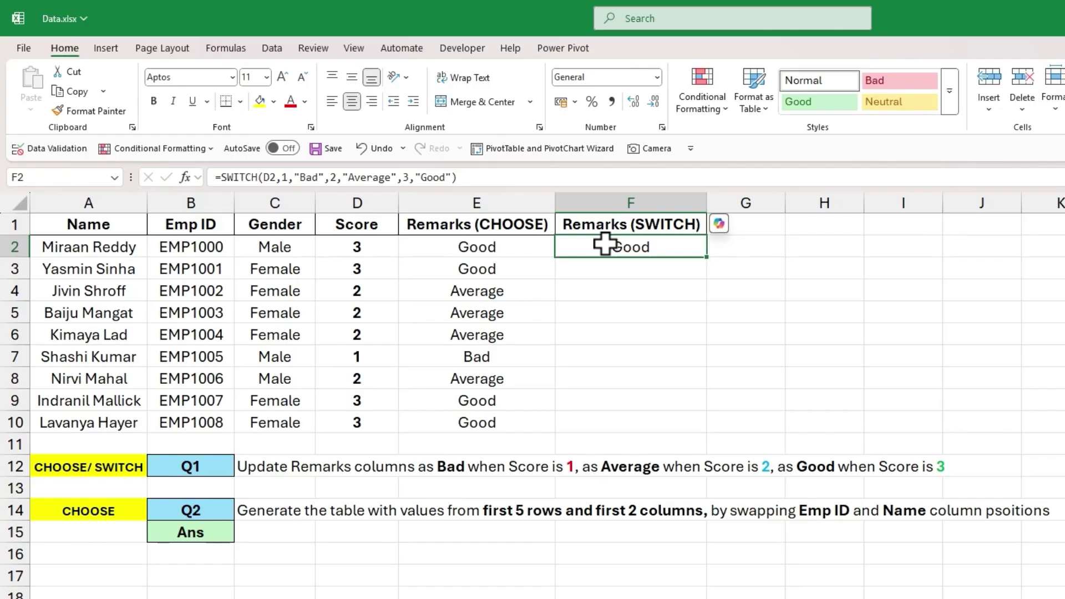
click(373, 244)
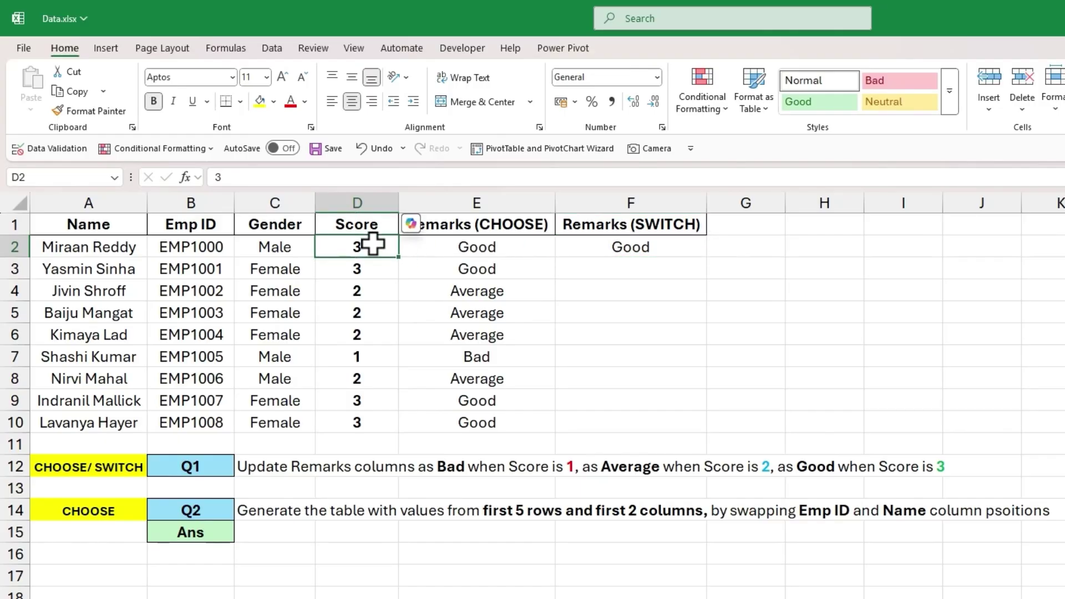
click(642, 245)
double_click(690, 247)
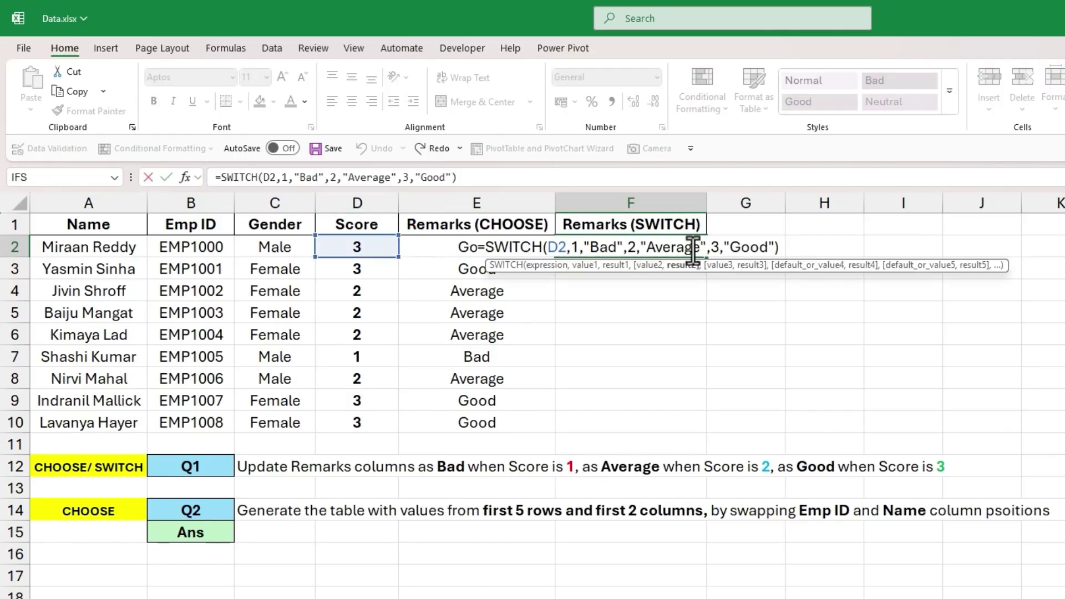
drag(723, 247, 773, 247)
key(Escape)
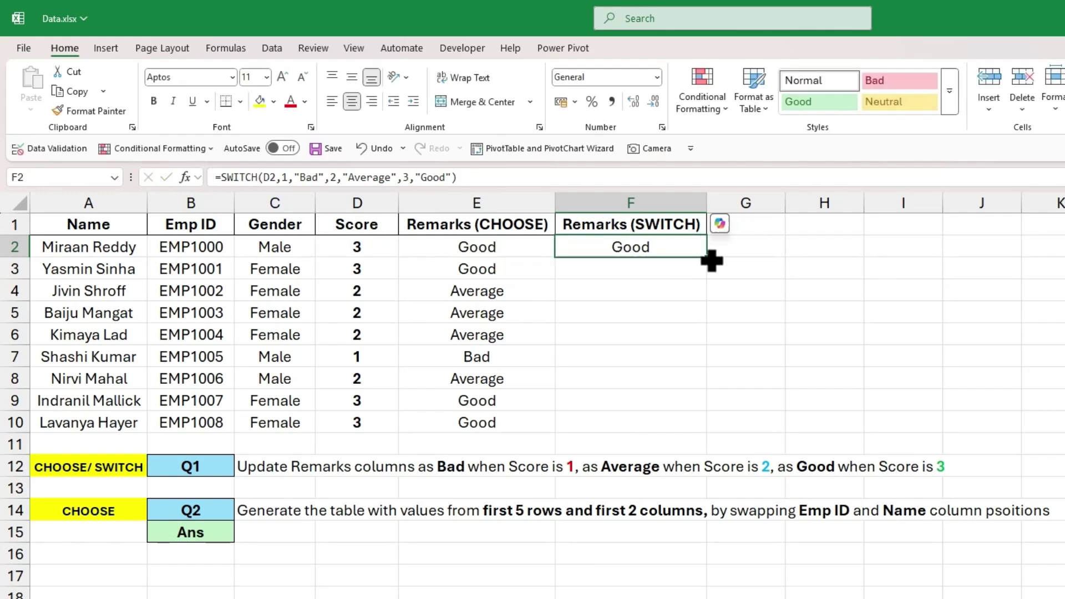
drag(708, 258, 688, 427)
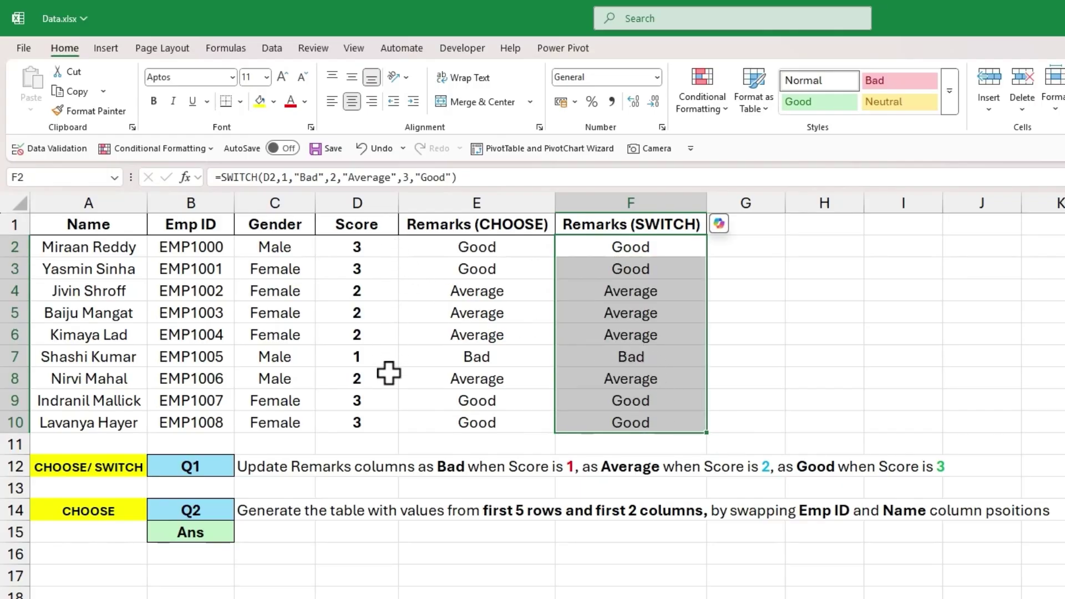
key(shift+BackSpace)
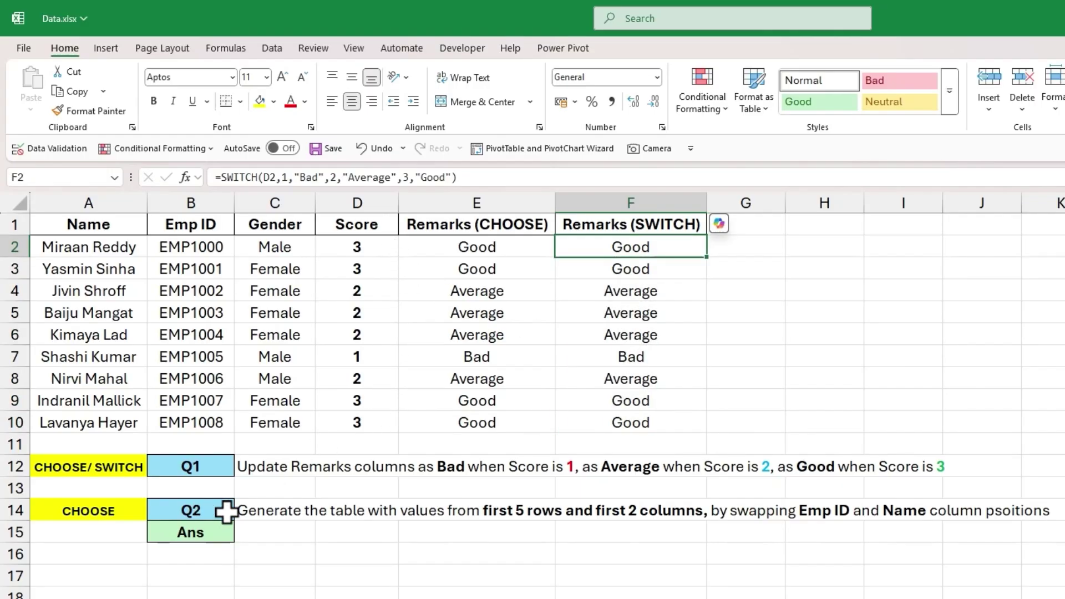
click(195, 511)
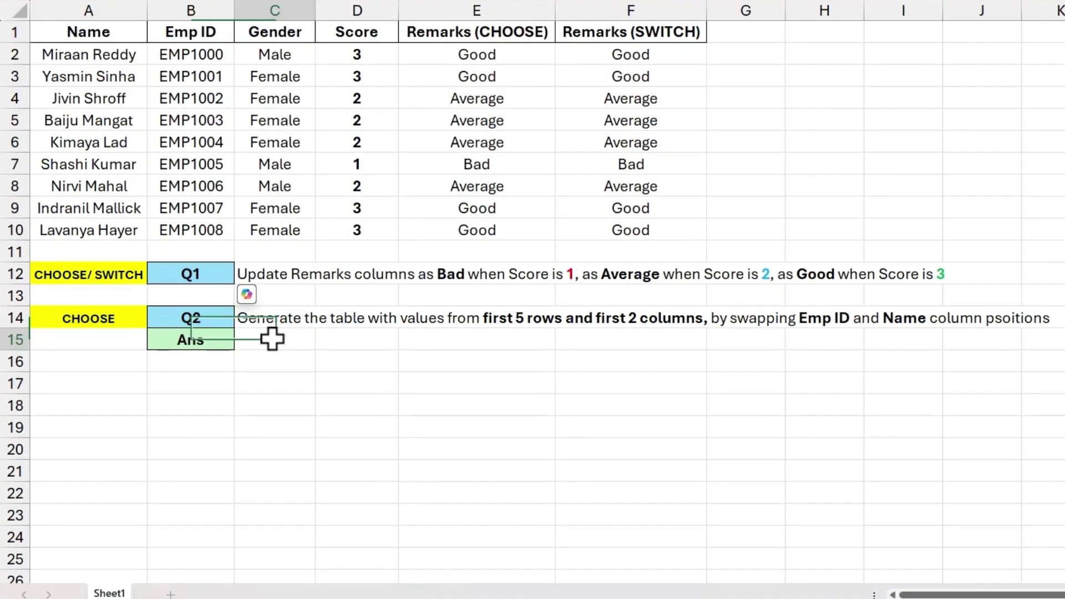
Enter =CHOOSE({2,1},A1:A6,B1:B6) in C15 to spill a table with Emp ID before Name
click(274, 454)
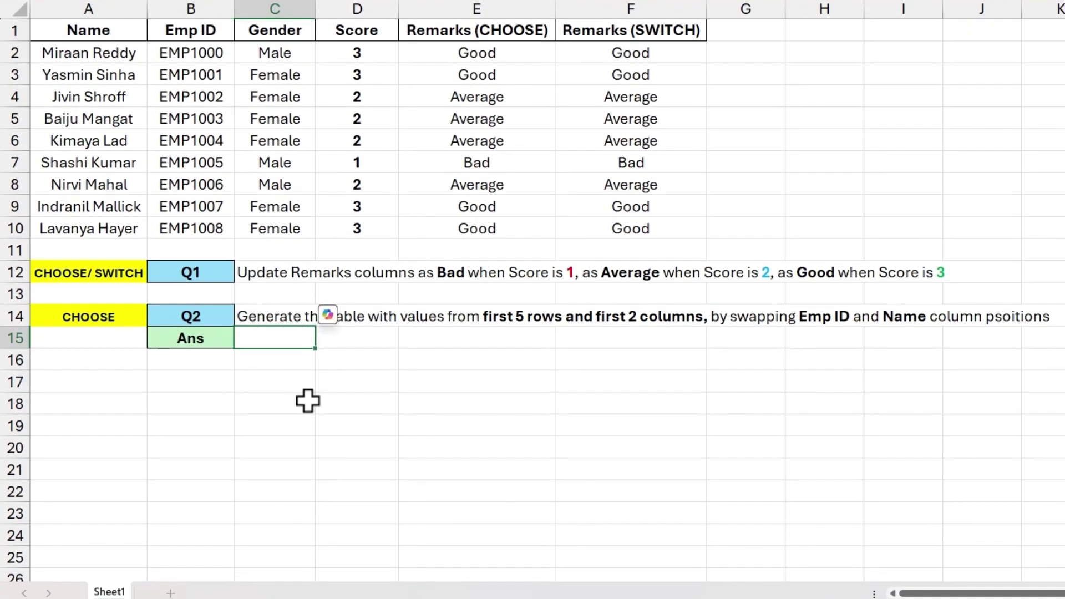
text(=cho)
key(Tab)
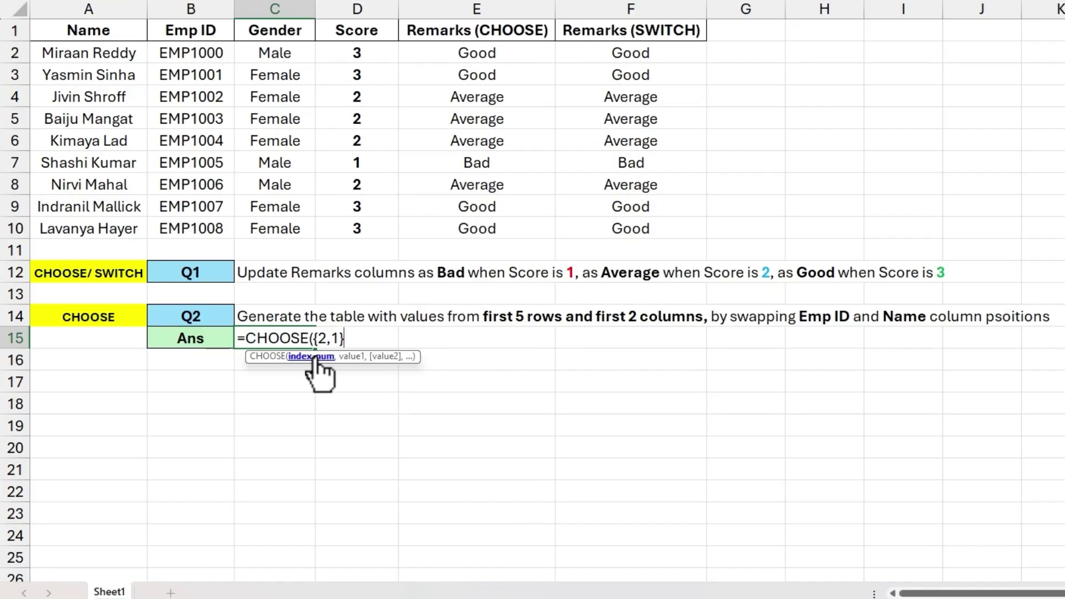
text(,)
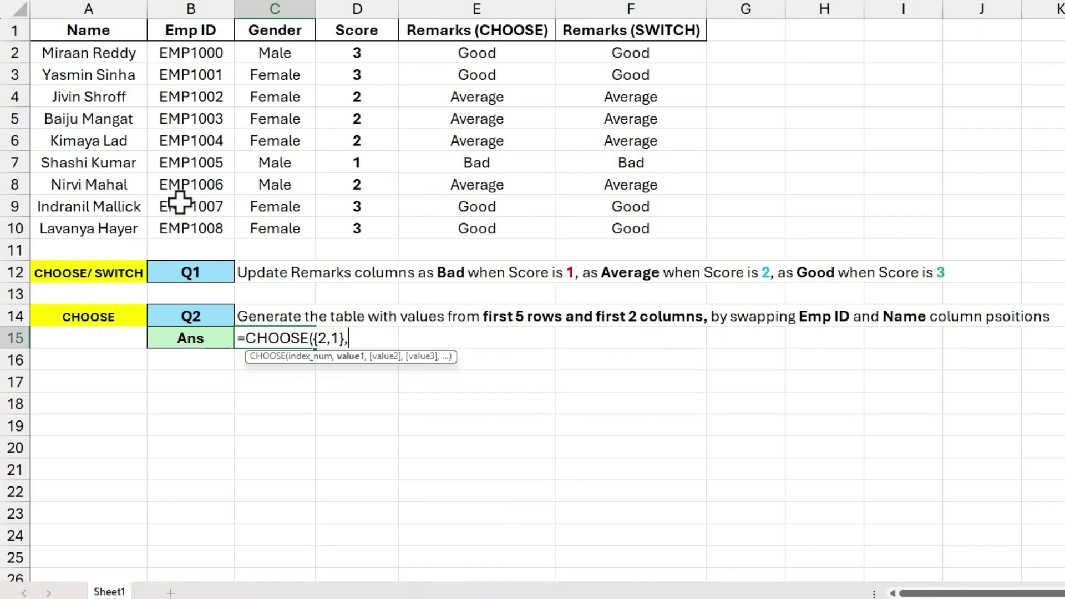
drag(103, 33, 108, 140)
text(,)
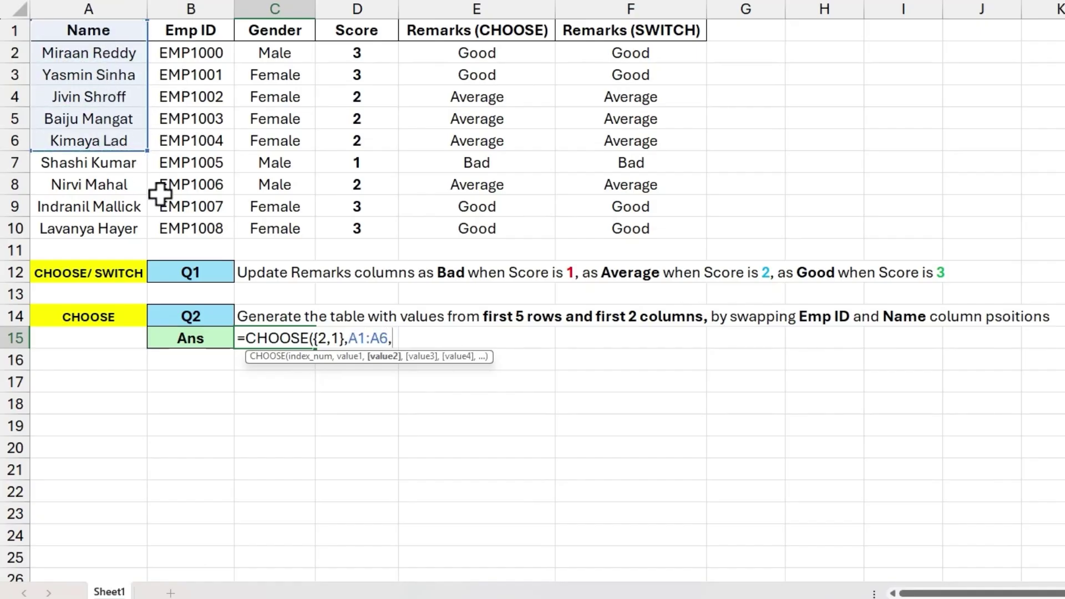
drag(183, 34, 186, 134)
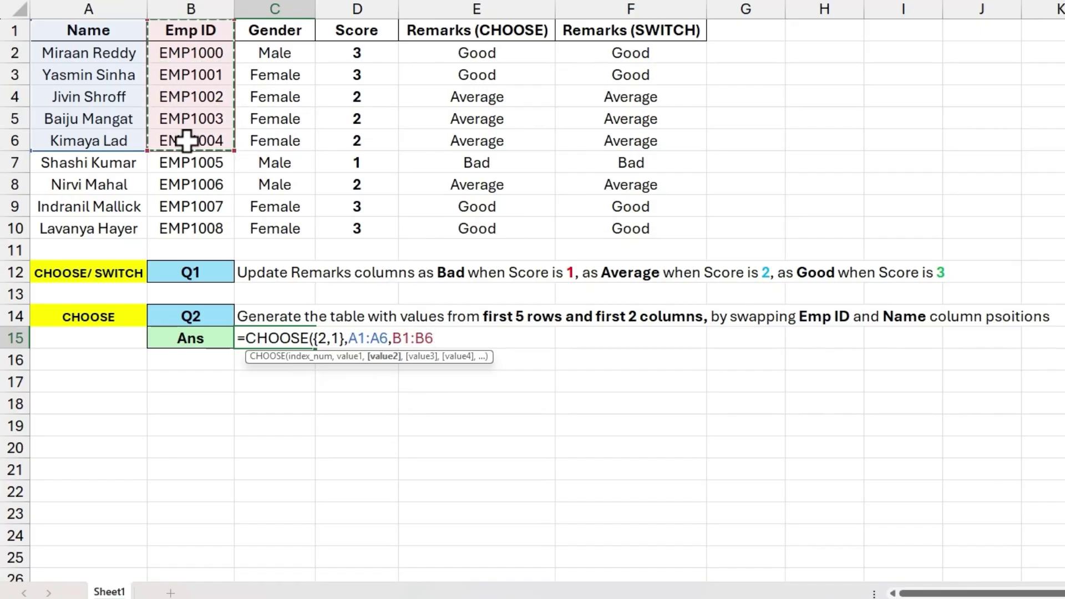
text())
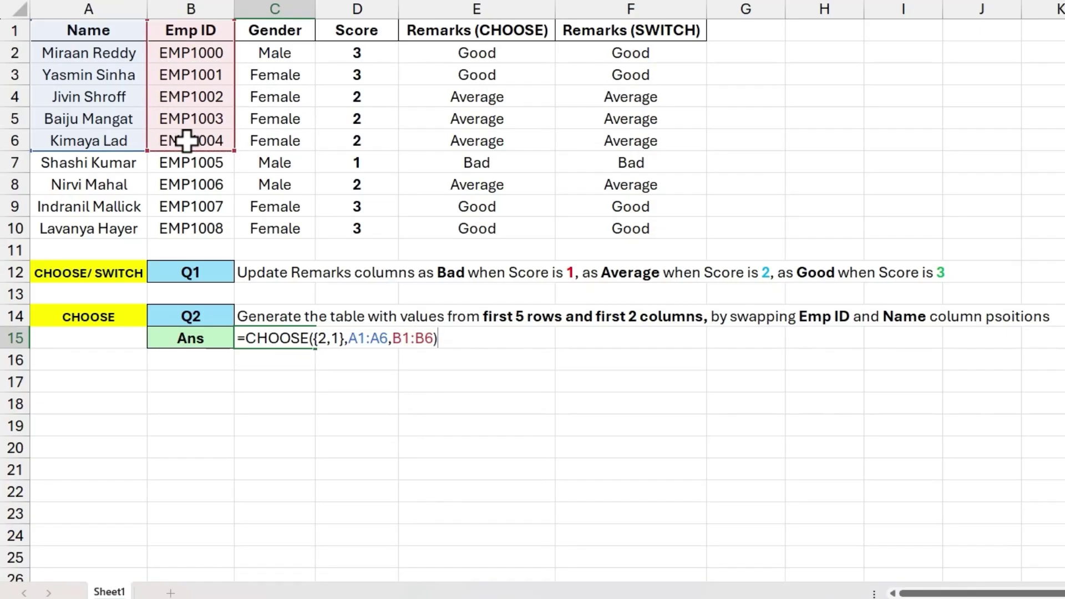
key(Return)
click(272, 338)
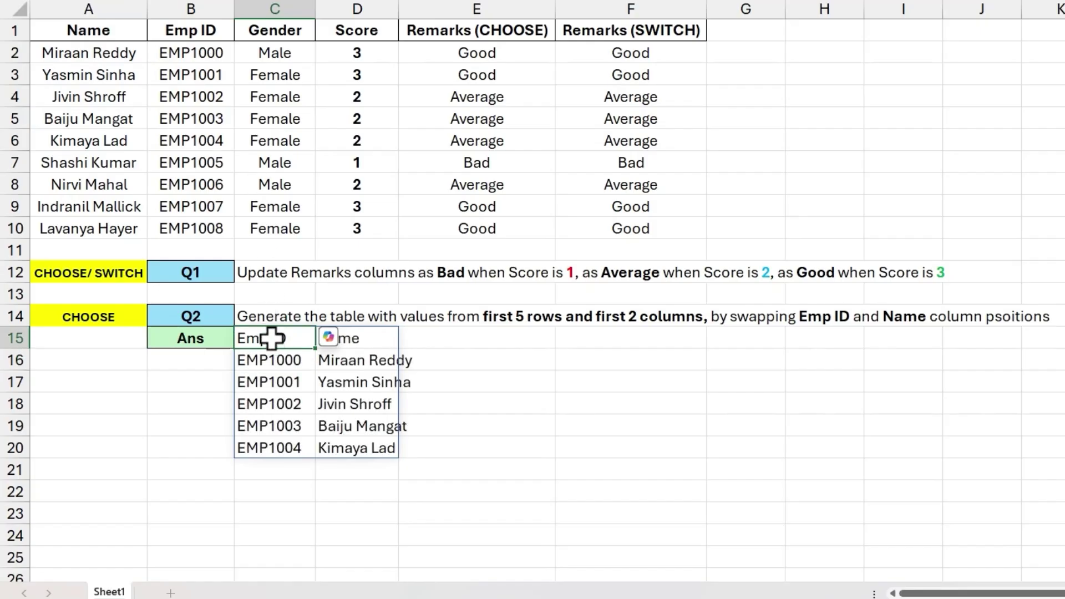
drag(272, 338, 336, 452)
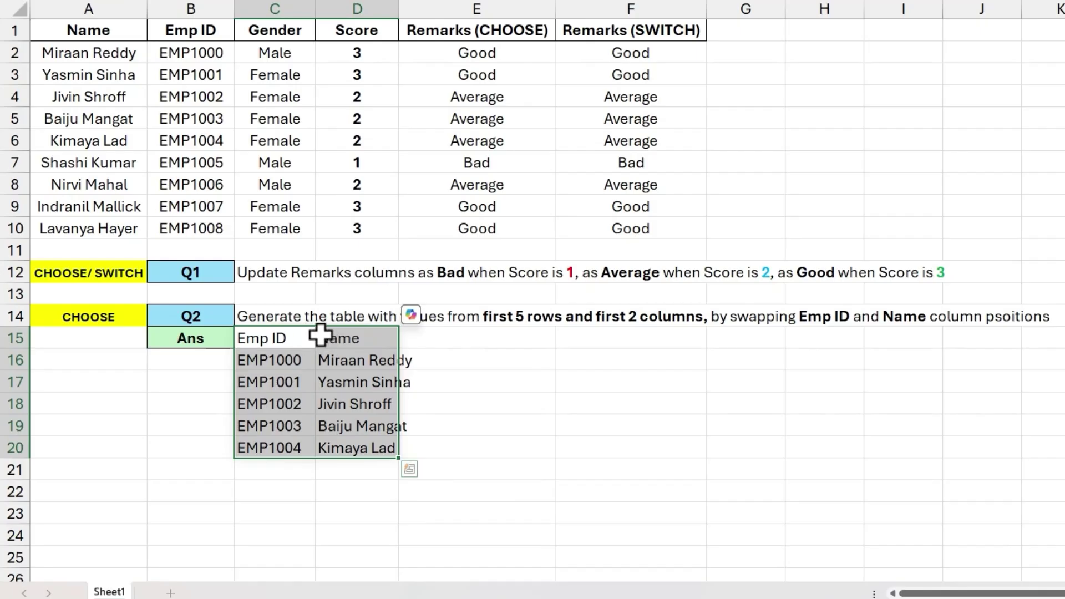